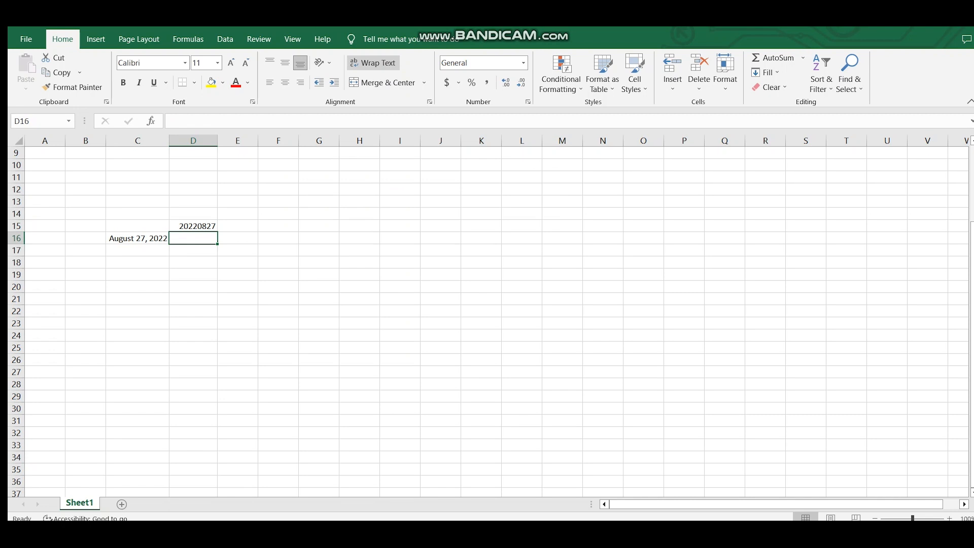
Compare the formatted date in C16 with the yyyymmdd number in D15 and the empty cell D16.
{"action": "left_click", "coordinate": [193, 226]}
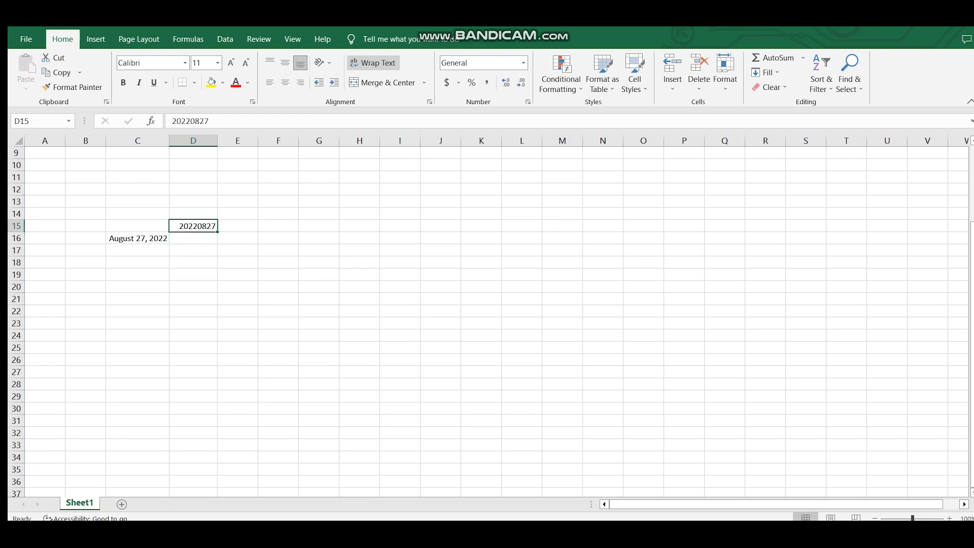
{"action": "left_click", "coordinate": [193, 238]}
{"action": "left_click", "coordinate": [193, 226]}
{"action": "left_click", "coordinate": [193, 238]}
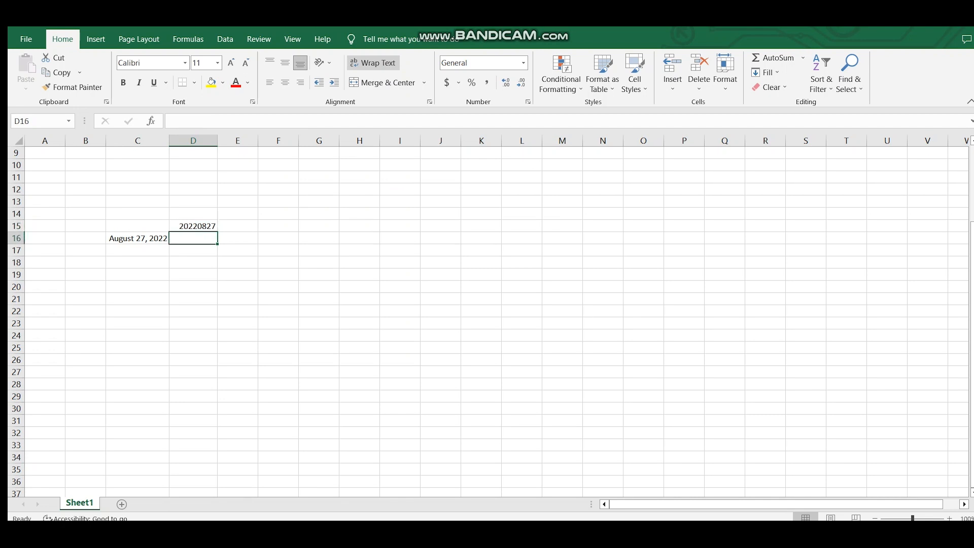
{"action": "left_click", "coordinate": [138, 238]}
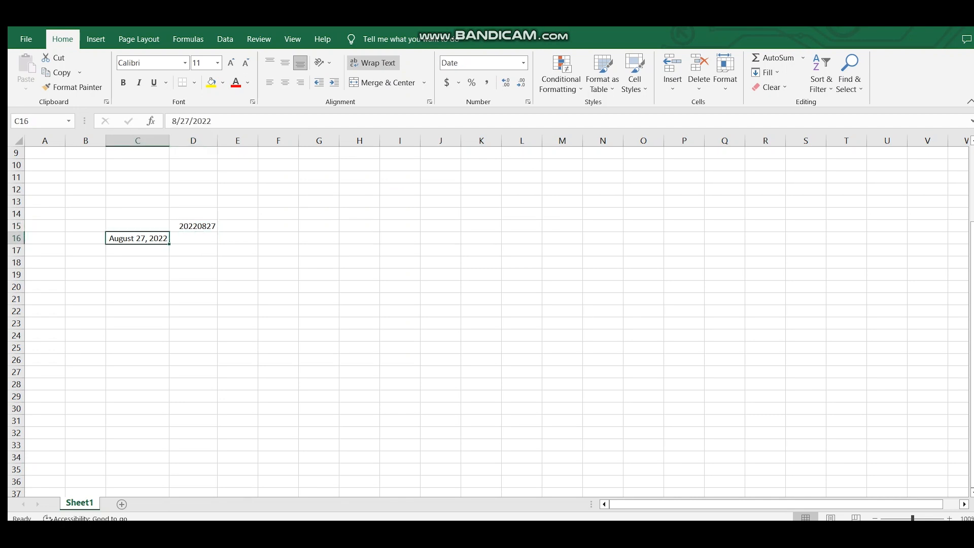
{"action": "left_click", "coordinate": [193, 238]}
{"action": "left_click", "coordinate": [193, 226]}
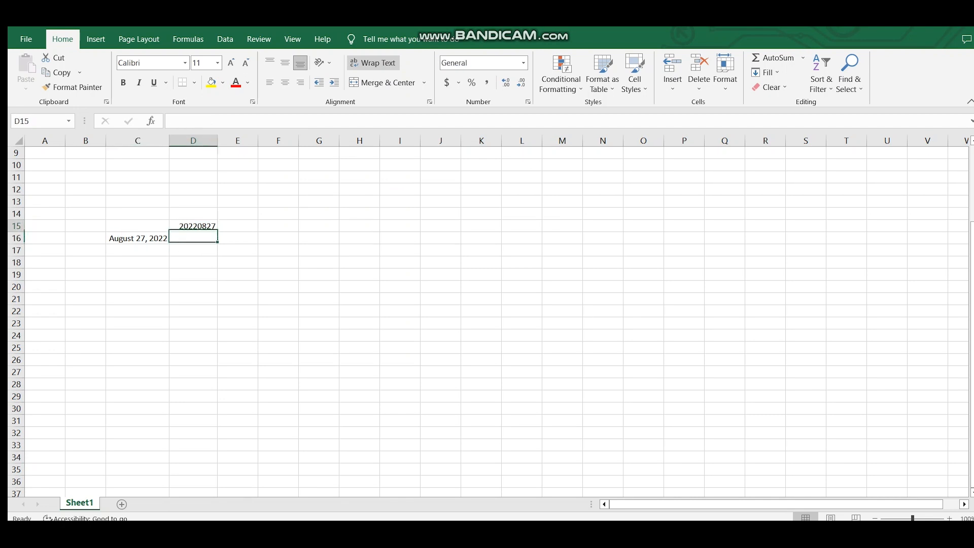
{"action": "left_click", "coordinate": [193, 238]}
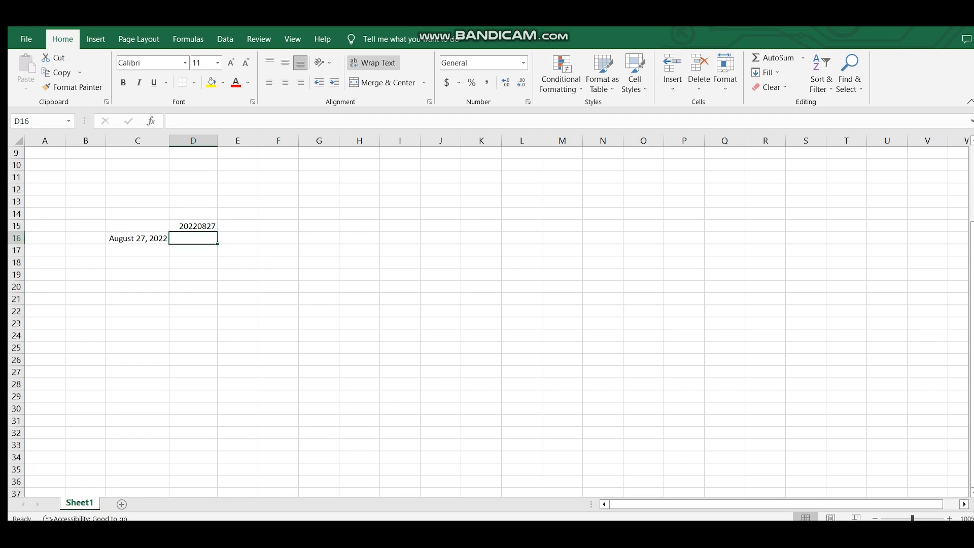
{"action": "left_click", "coordinate": [137, 238]}
Enter a YEAR formula in D16 that extracts the year from the date in C16.
{"action": "left_click", "coordinate": [193, 238]}
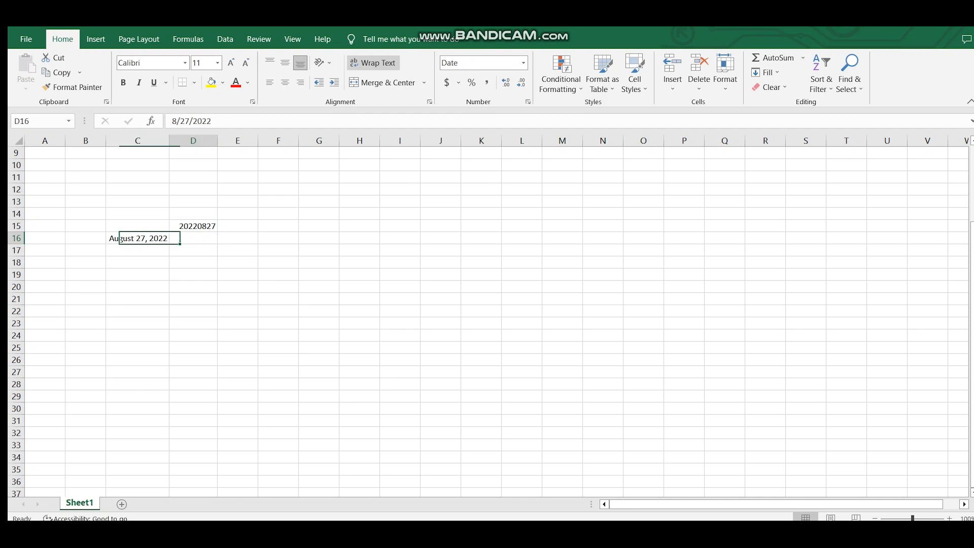
{"action": "type", "text": "=year"}
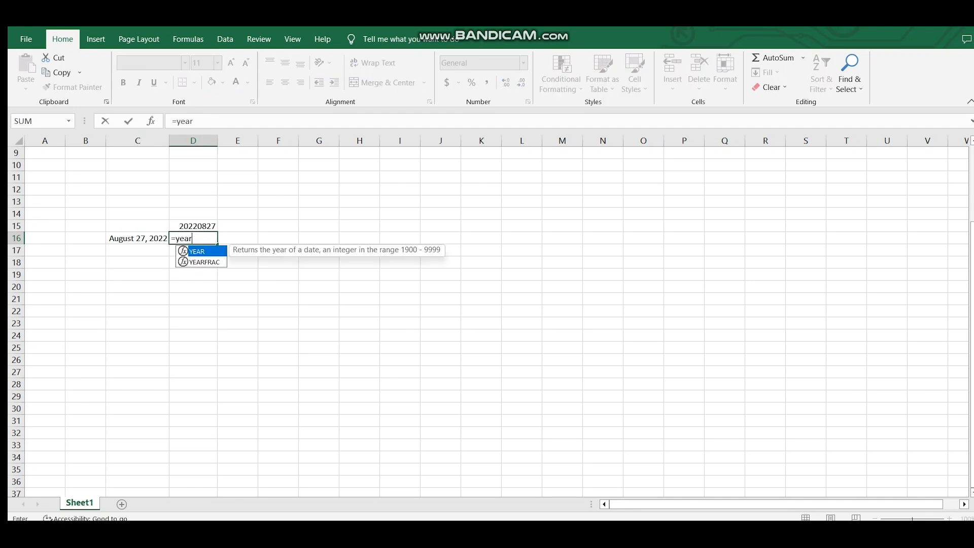
{"action": "type", "text": "("}
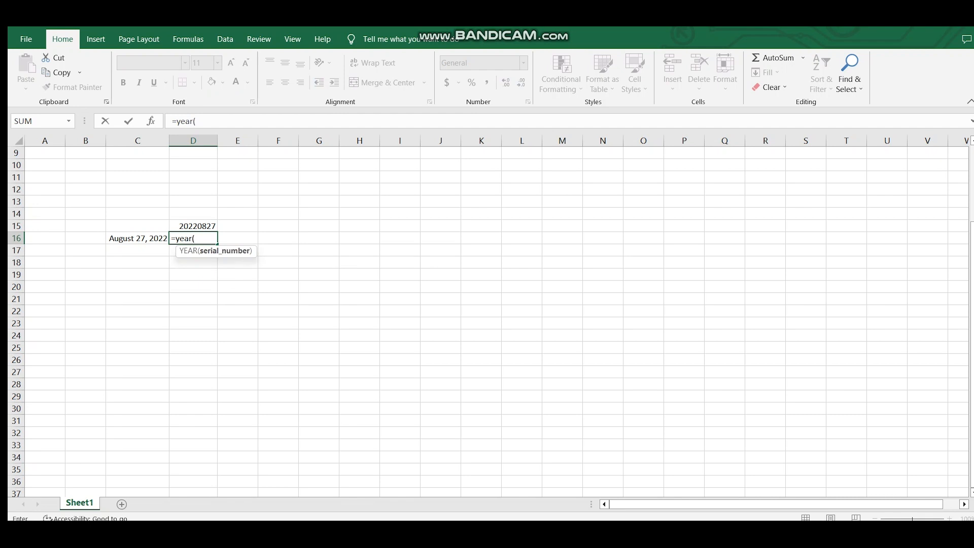
{"action": "key", "text": "Left"}
{"action": "type", "text": ")"}
{"action": "key", "text": "Return"}
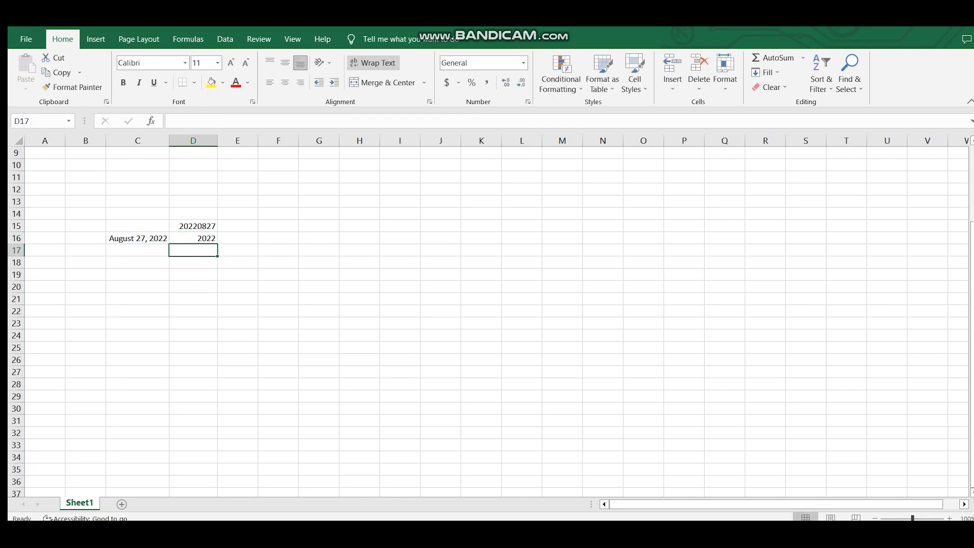
Replace the formula in D16 with =MONTH(C16) to extract the month from the date.
{"action": "key", "text": "Up"}
{"action": "key", "text": "Left"}
{"action": "key", "text": "Right"}
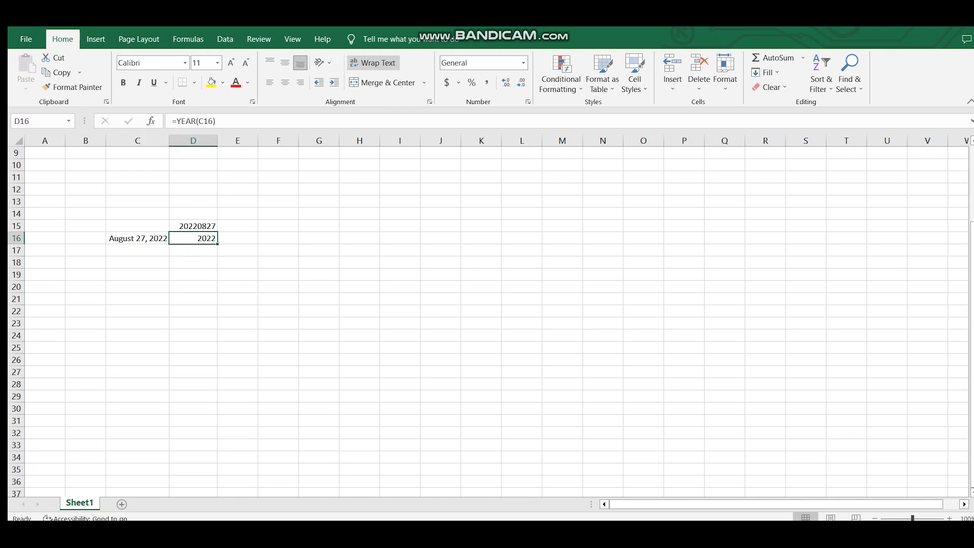
{"action": "type", "text": "=mon"}
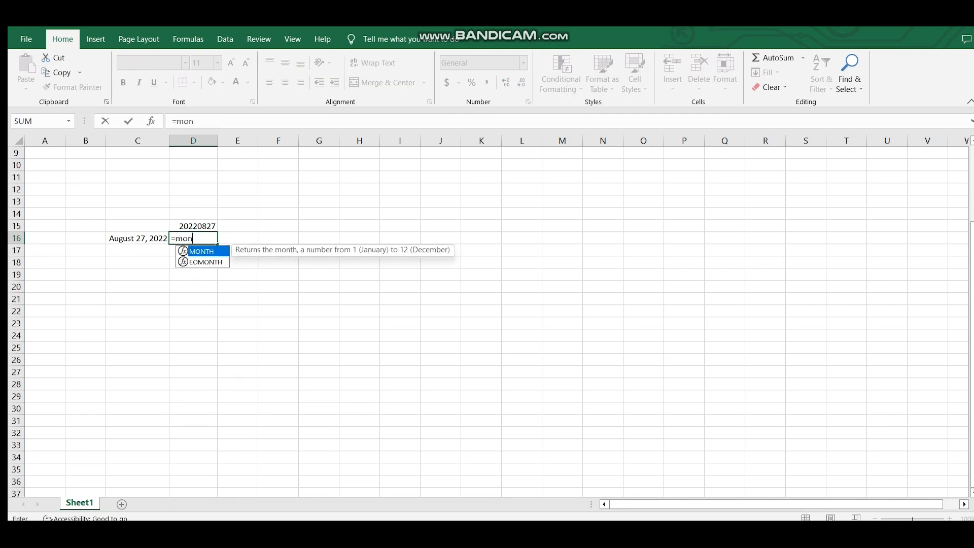
{"action": "type", "text": "th("}
{"action": "key", "text": "Left"}
{"action": "key", "text": "Return"}
Replace the formula in D16 with =DAY(C16) to extract the day of the month.
{"action": "key", "text": "Up"}
{"action": "type", "text": "="}
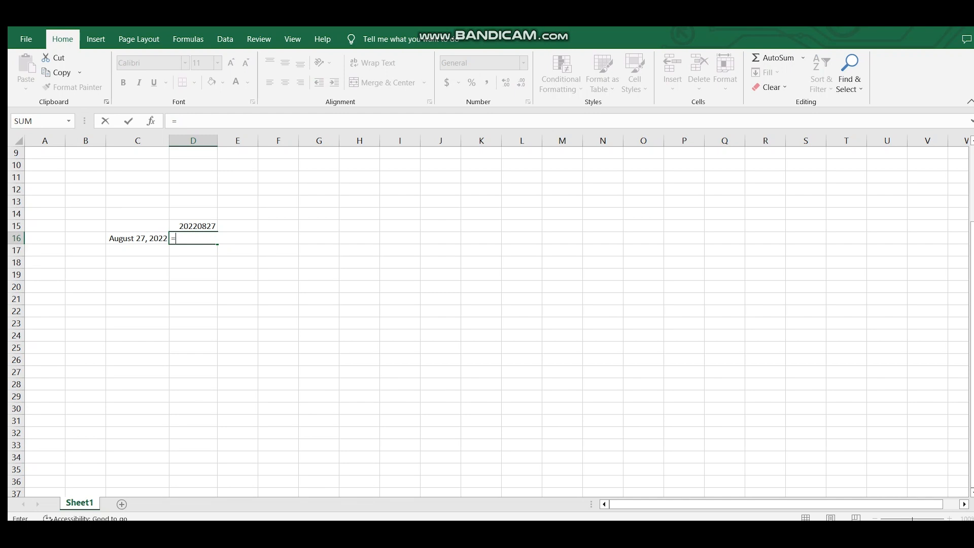
{"action": "key", "text": "Left"}
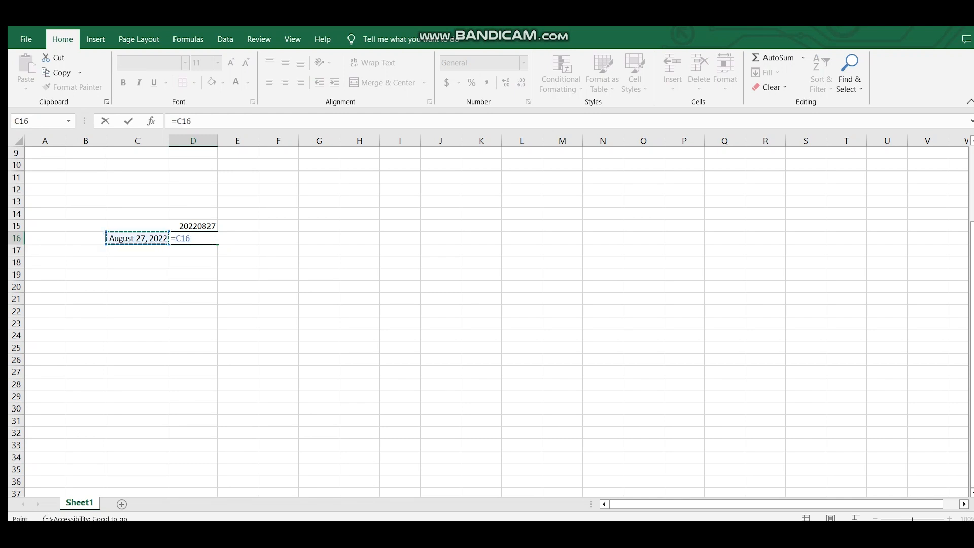
{"action": "key", "text": "BackSpace"}
{"action": "key", "text": "BackSpace"}
{"action": "key", "text": "BackSpace"}
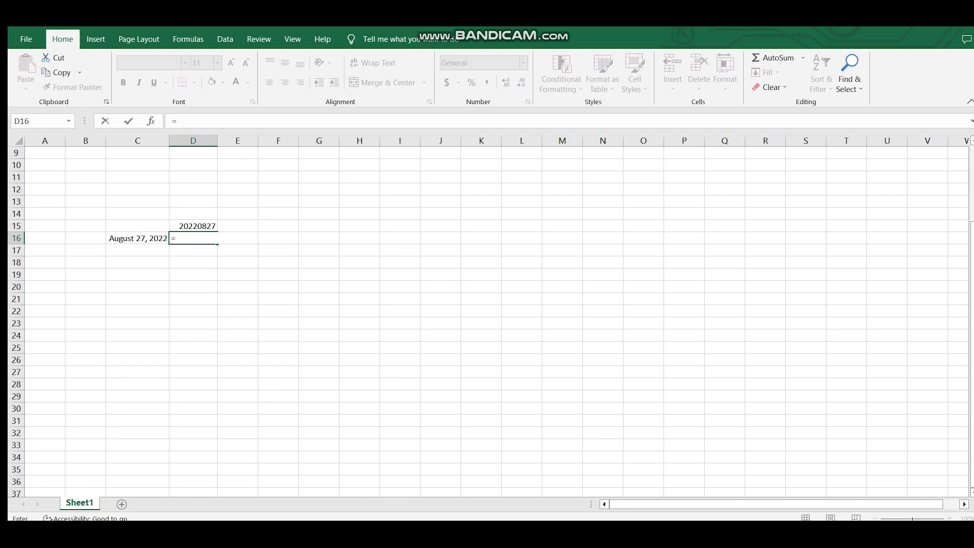
{"action": "type", "text": "day"}
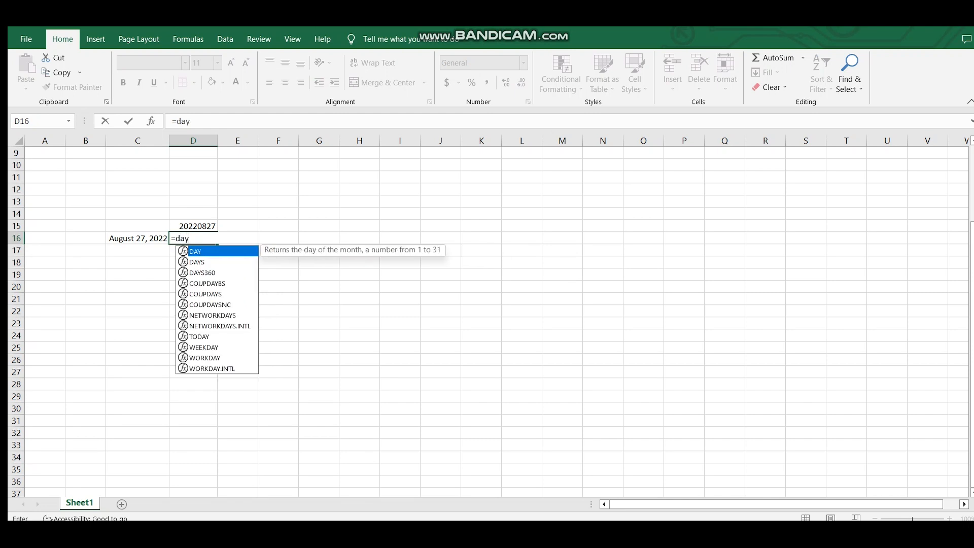
{"action": "type", "text": "("}
{"action": "key", "text": "Left"}
{"action": "type", "text": ")"}
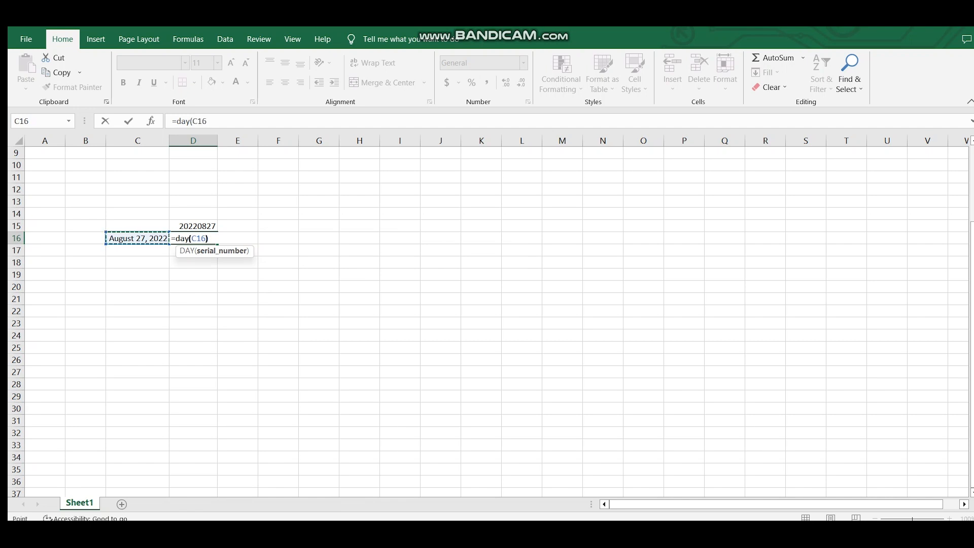
{"action": "key", "text": "Return"}
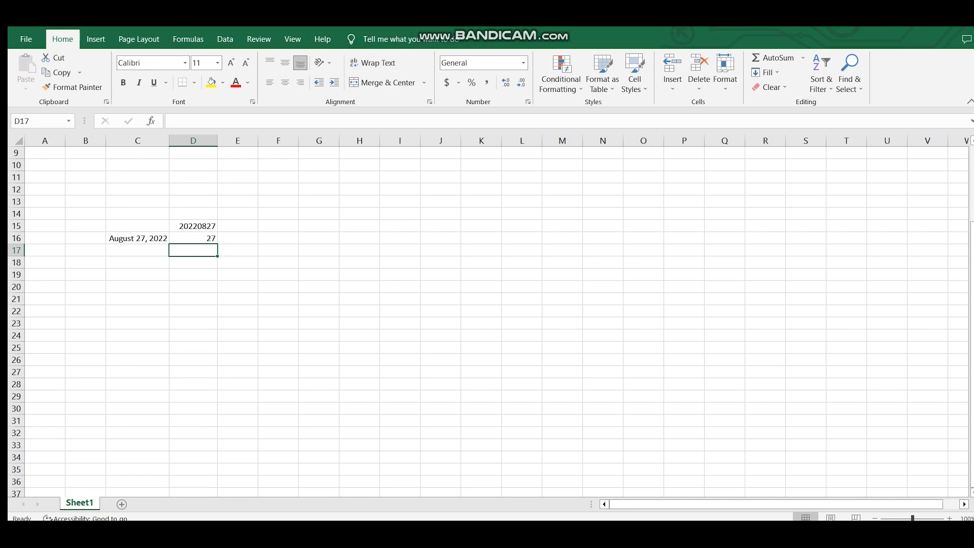
Start a concatenated formula in D16 joining YEAR(C16), the text "0" and MONTH(C16) with ampersands.
{"action": "key", "text": "Up"}
{"action": "key", "text": "Up"}
{"action": "right_click", "coordinate": [198, 239]}
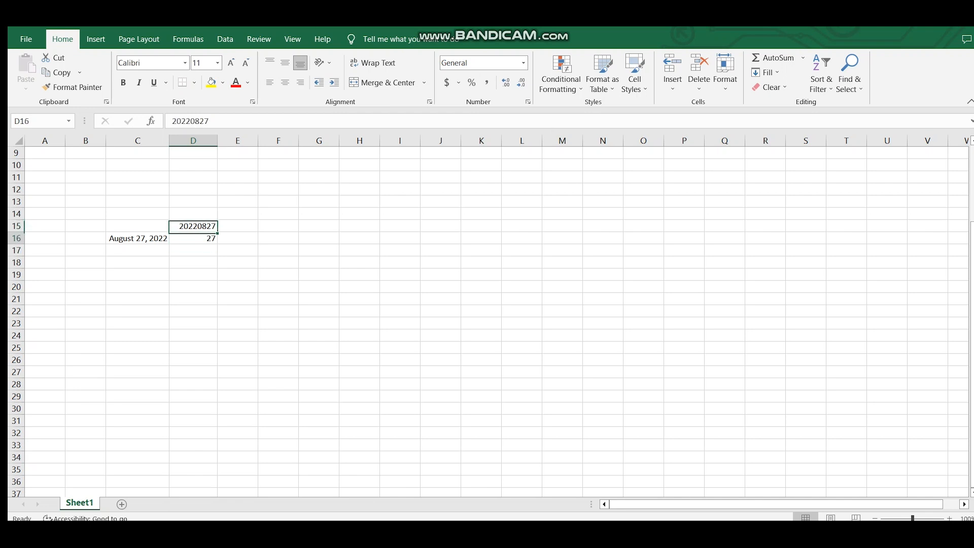
{"action": "key", "text": "Escape"}
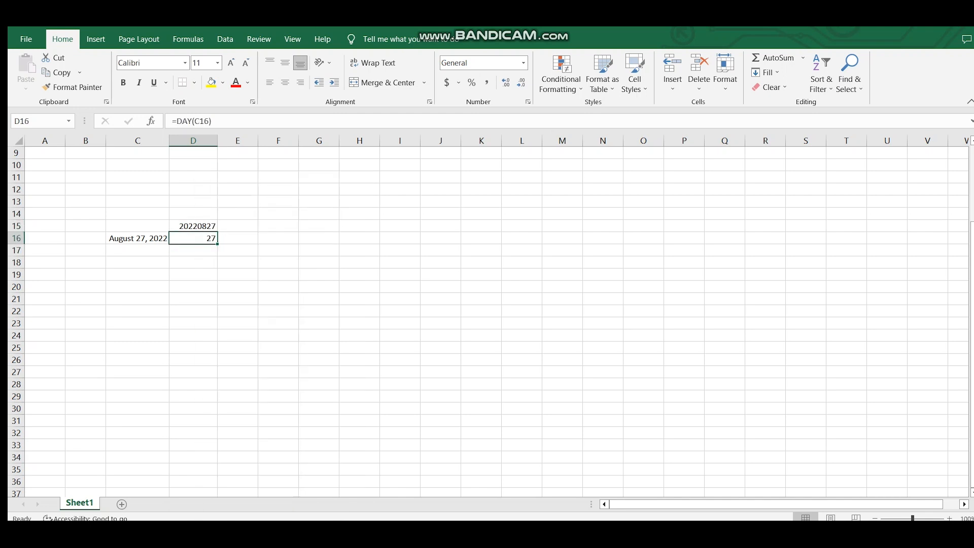
{"action": "type", "text": "="}
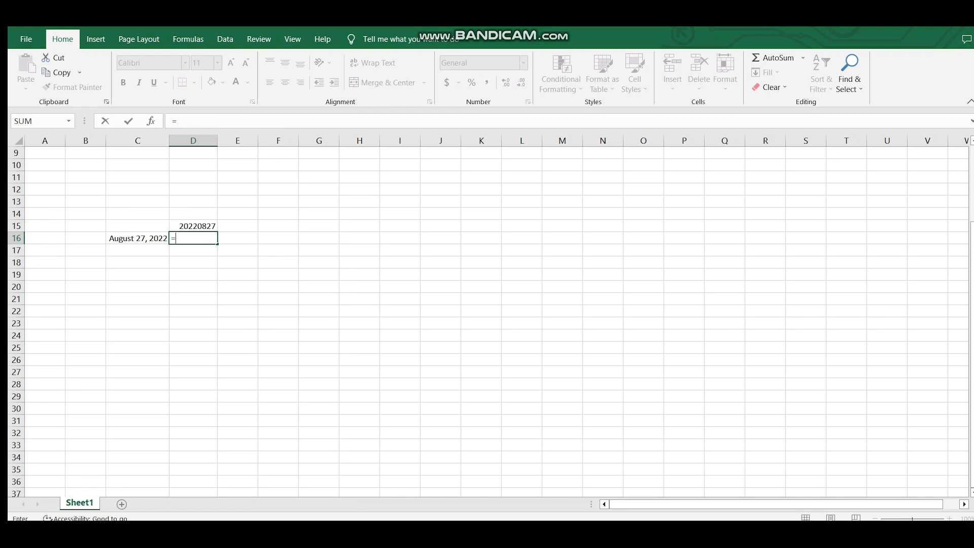
{"action": "type", "text": "year"}
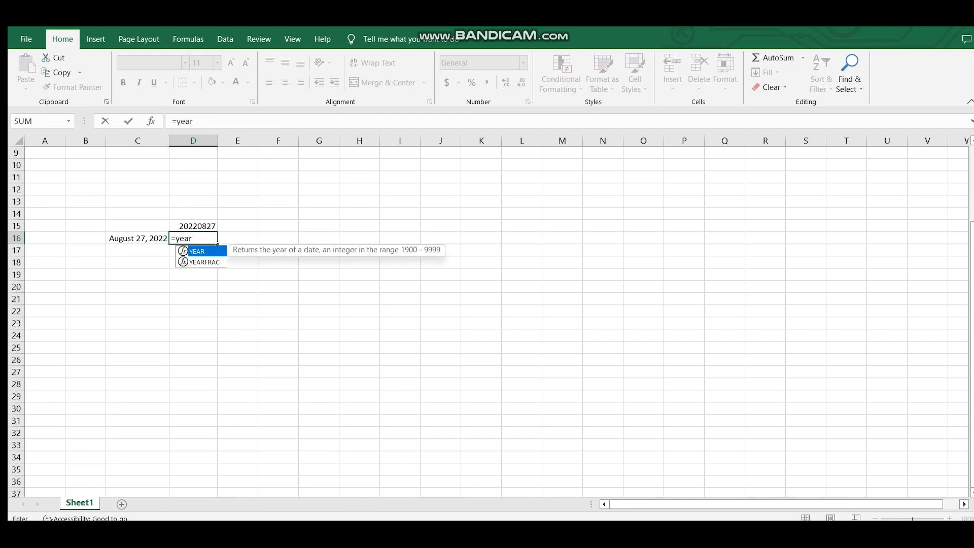
{"action": "type", "text": "("}
{"action": "key", "text": "Left"}
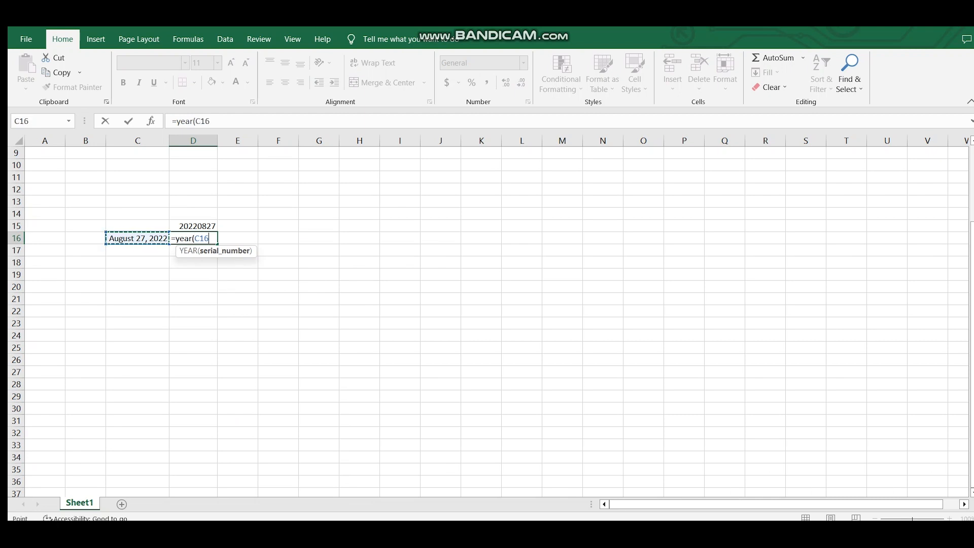
{"action": "type", "text": ")"}
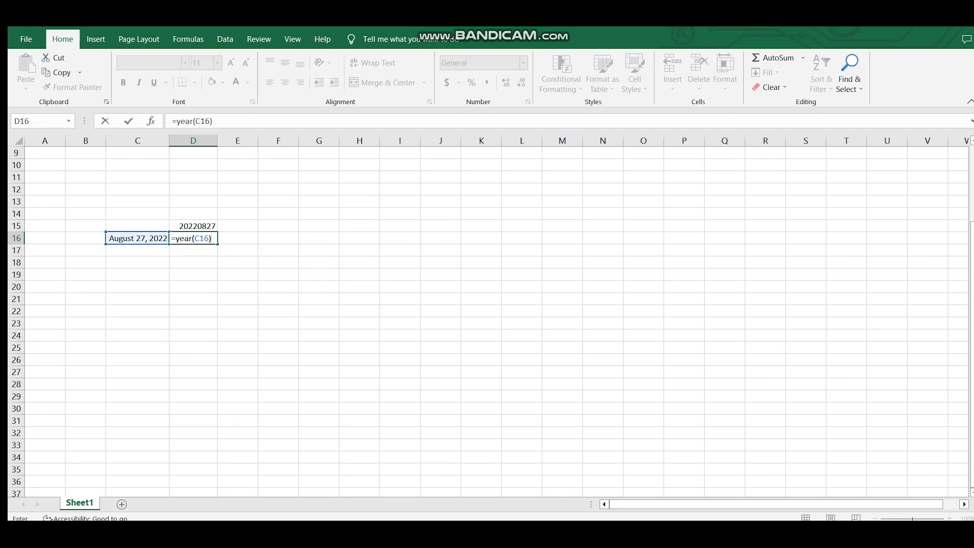
{"action": "type", "text": "&"}
{"action": "type", "text": "\"0\"&month("}
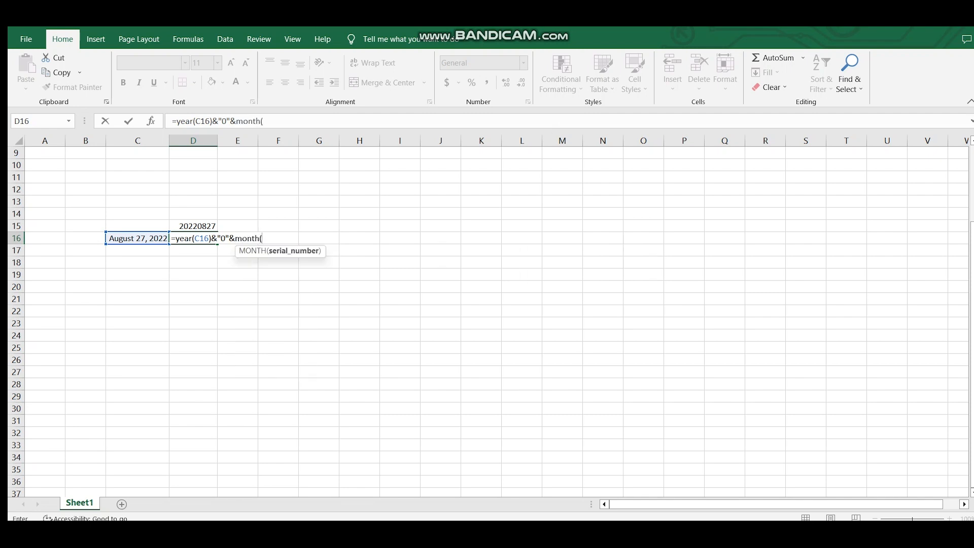
{"action": "key", "text": "Left"}
{"action": "key", "text": "Left"}
{"action": "key", "text": "Right"}
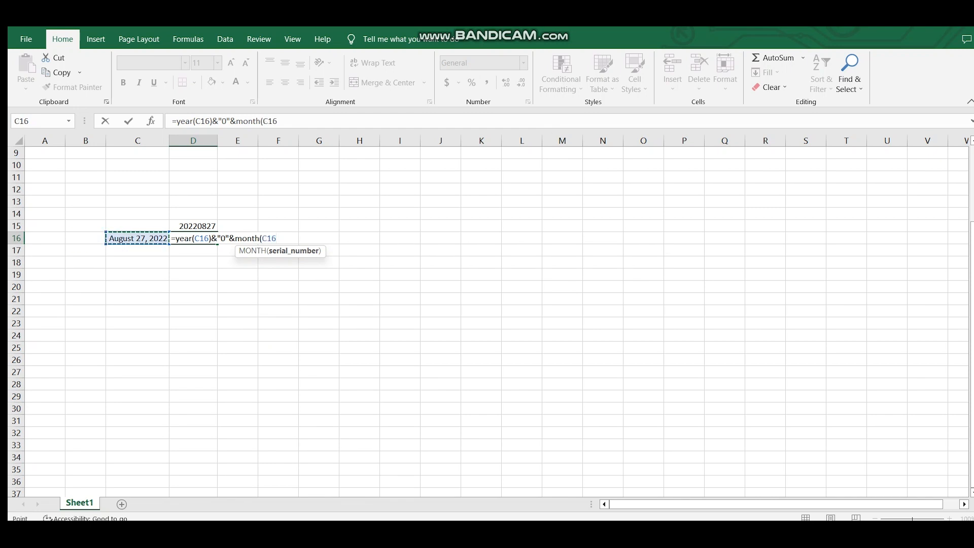
{"action": "type", "text": ")"}
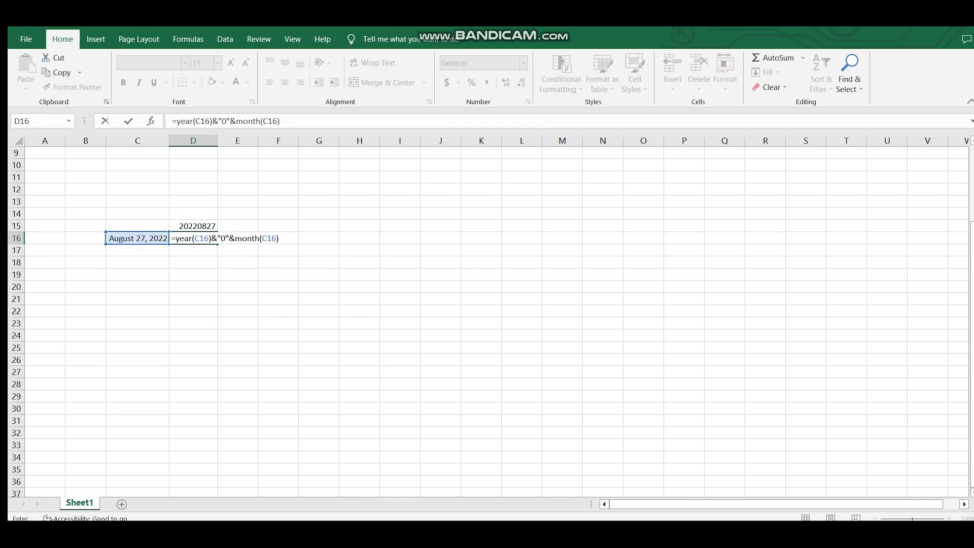
{"action": "type", "text": "&day("}
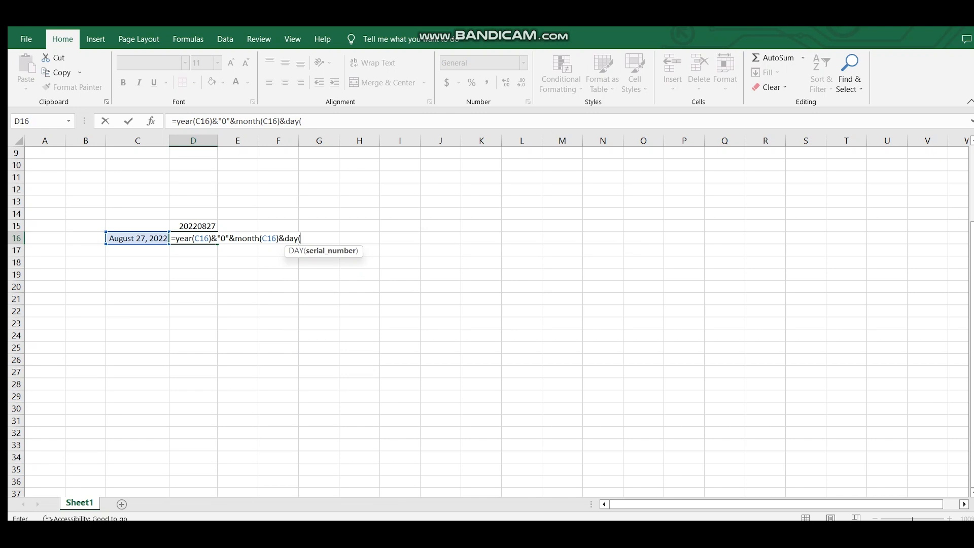
Append &day(C16) to the formula in D16 and confirm it.
{"action": "key", "text": "Left"}
{"action": "key", "text": "Left"}
{"action": "key", "text": "Right"}
{"action": "type", "text": ")"}
{"action": "key", "text": "Return"}
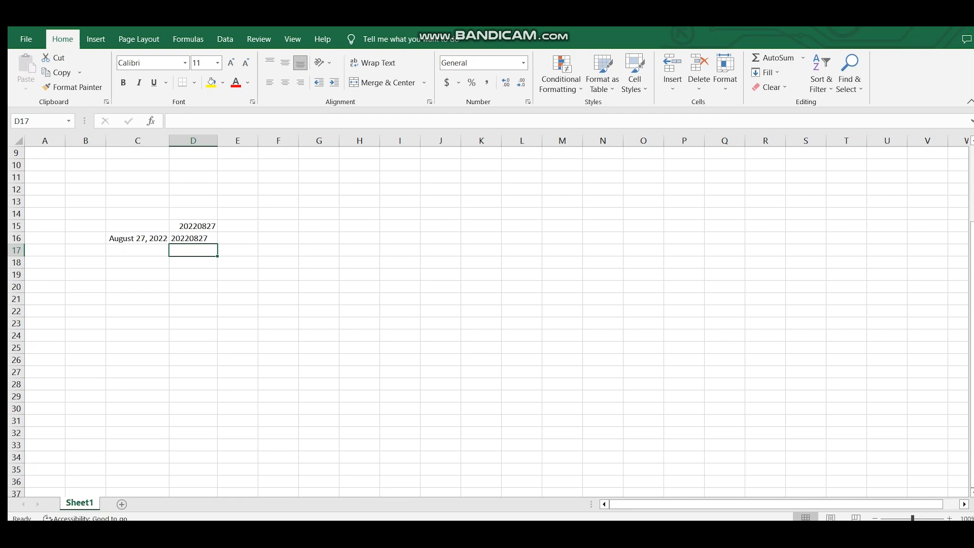
{"action": "left_click", "coordinate": [193, 239]}
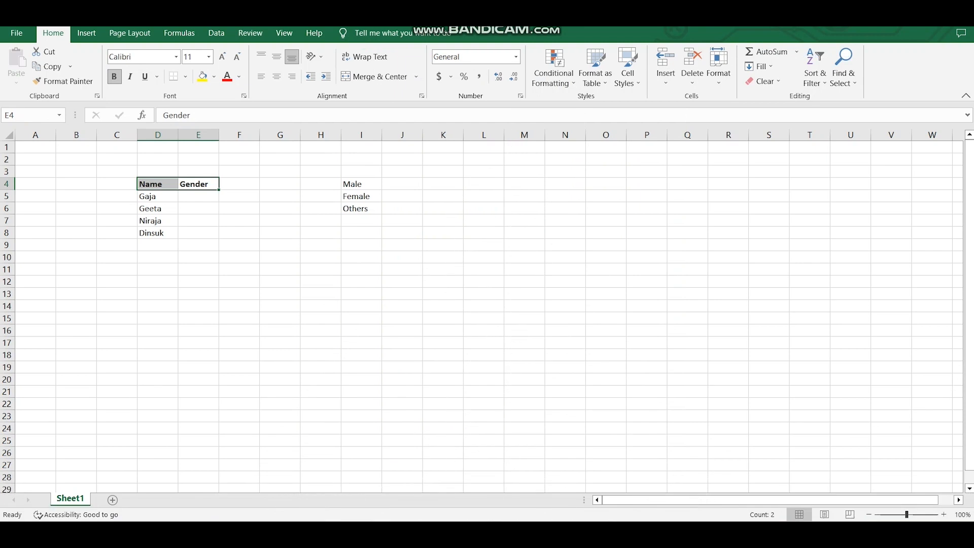
Examine the Name and Gender table and the Male, Female, Others list in column I.
{"action": "key", "text": "Down"}
{"action": "key", "text": "Left"}
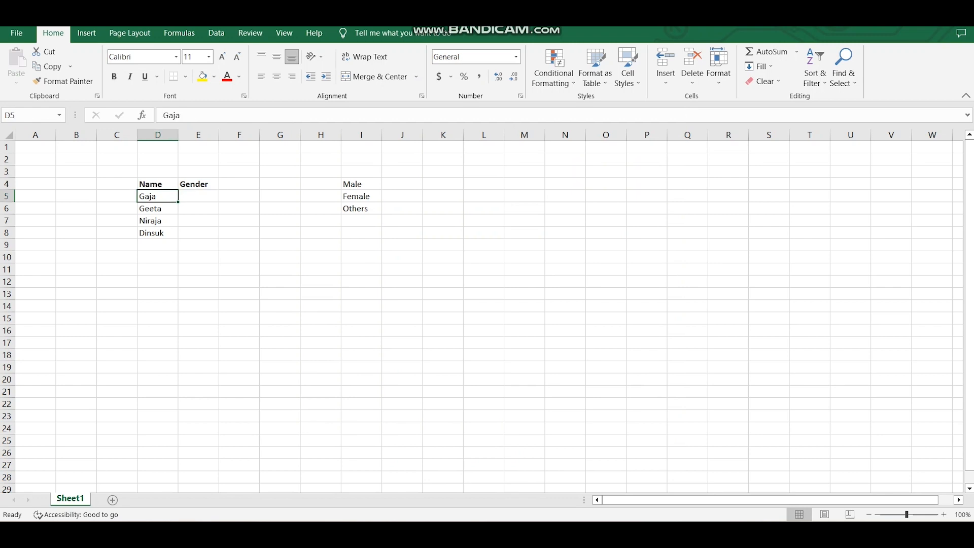
{"action": "key", "text": "shift+Down"}
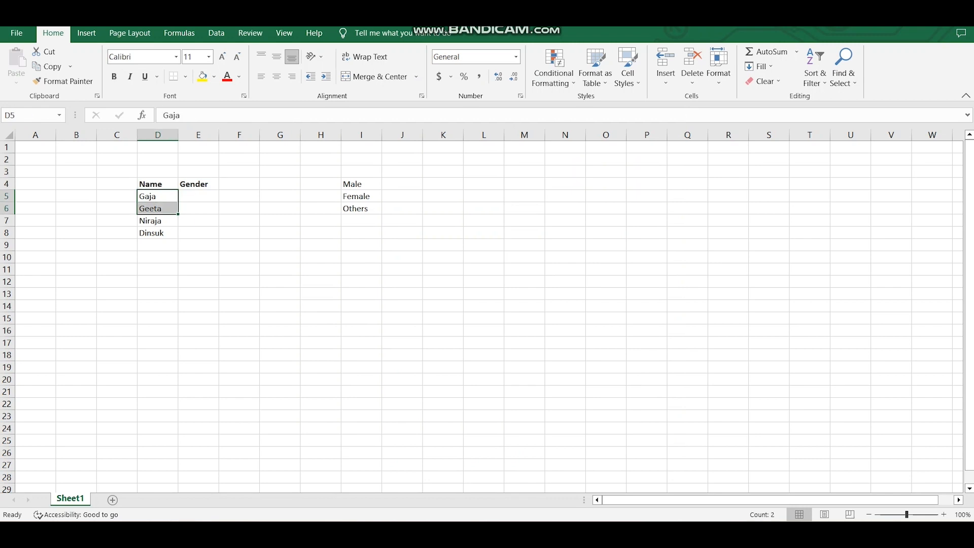
{"action": "key", "text": "shift+Down"}
{"action": "key", "text": "shift+Down"}
{"action": "key", "text": "Right"}
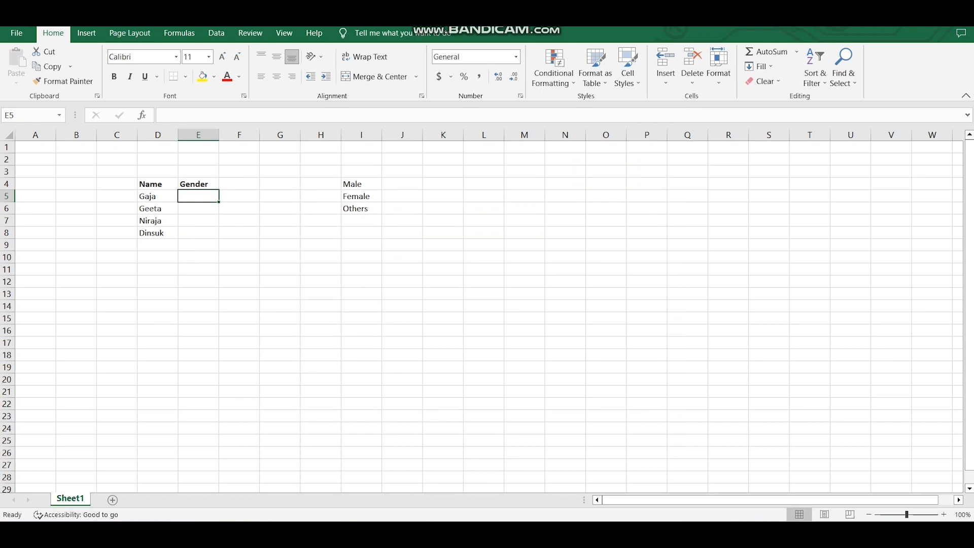
{"action": "key", "text": "Right"}
{"action": "key", "text": "Right"}
{"action": "key", "text": "Up"}
{"action": "key", "text": "Right"}
{"action": "key", "text": "Down"}
{"action": "key", "text": "Right"}
{"action": "key", "text": "Up"}
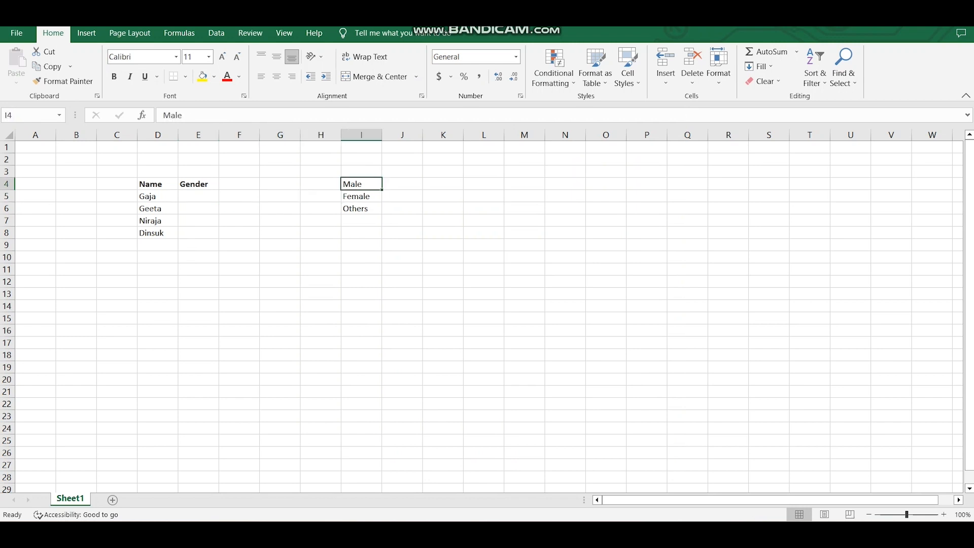
{"action": "key", "text": "Down"}
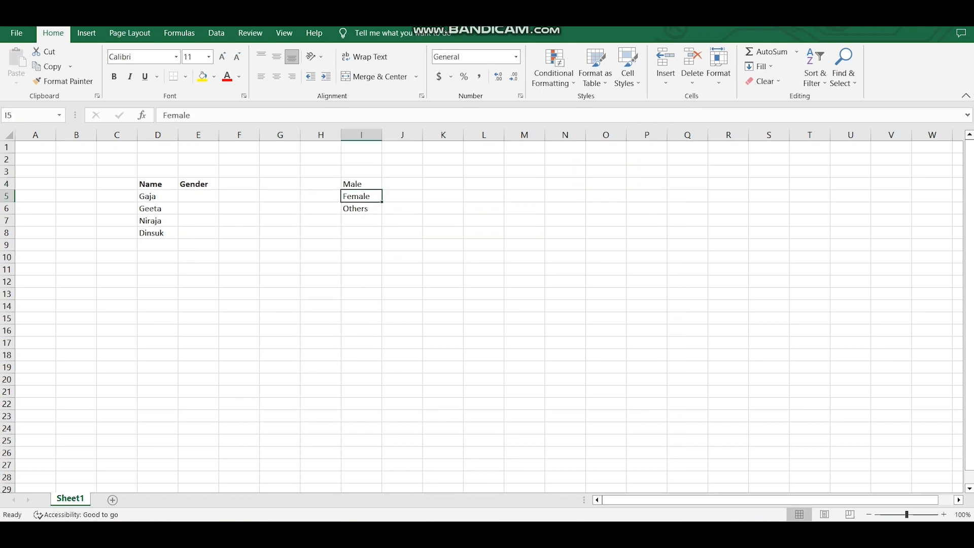
{"action": "key", "text": "Left"}
{"action": "key", "text": "Left"}
{"action": "key", "text": "Left"}
{"action": "key", "text": "Left"}
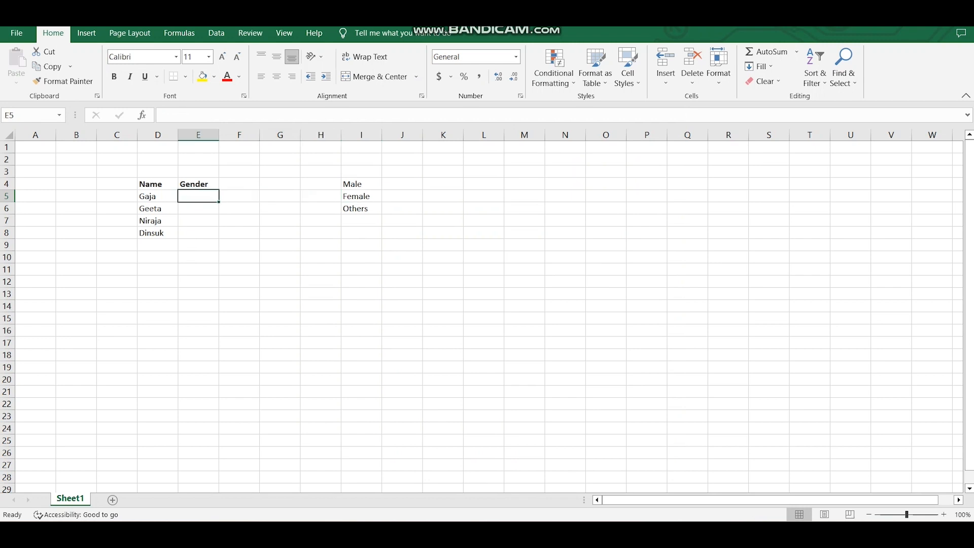
Select the Gender cells E5:E8 and open Data Validation, setting Allow to List.
{"action": "key", "text": "shift+Down"}
{"action": "key", "text": "shift+Down"}
{"action": "key", "text": "shift+Down"}
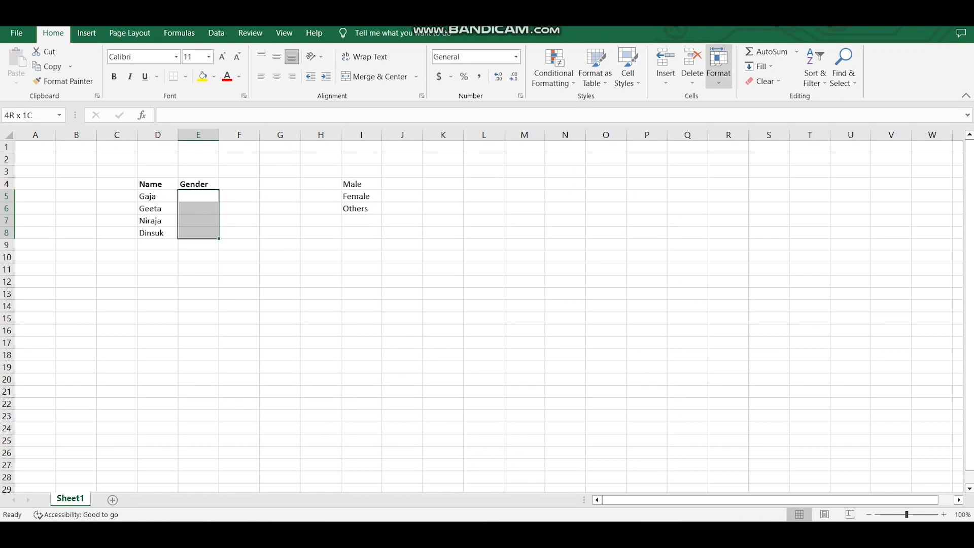
{"action": "left_click", "coordinate": [216, 33]}
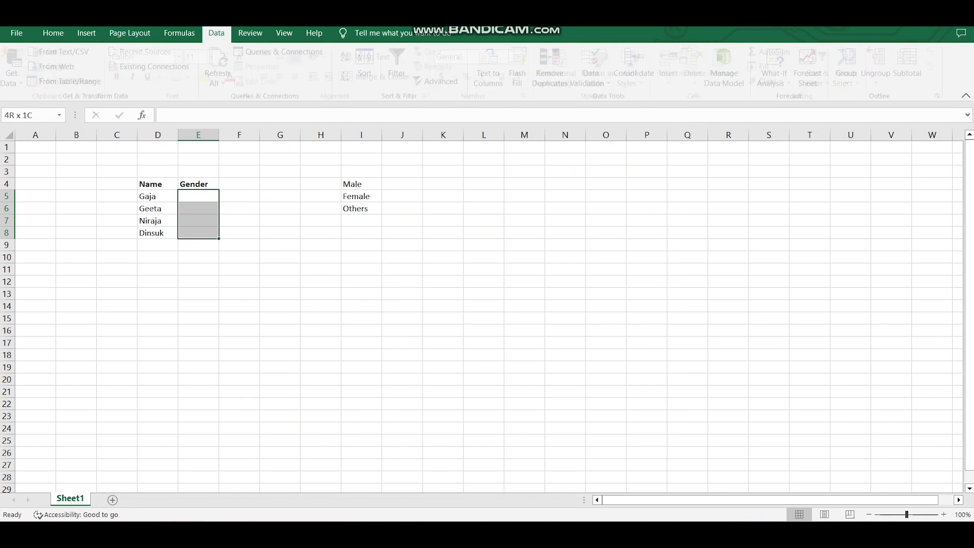
{"action": "left_click", "coordinate": [596, 79]}
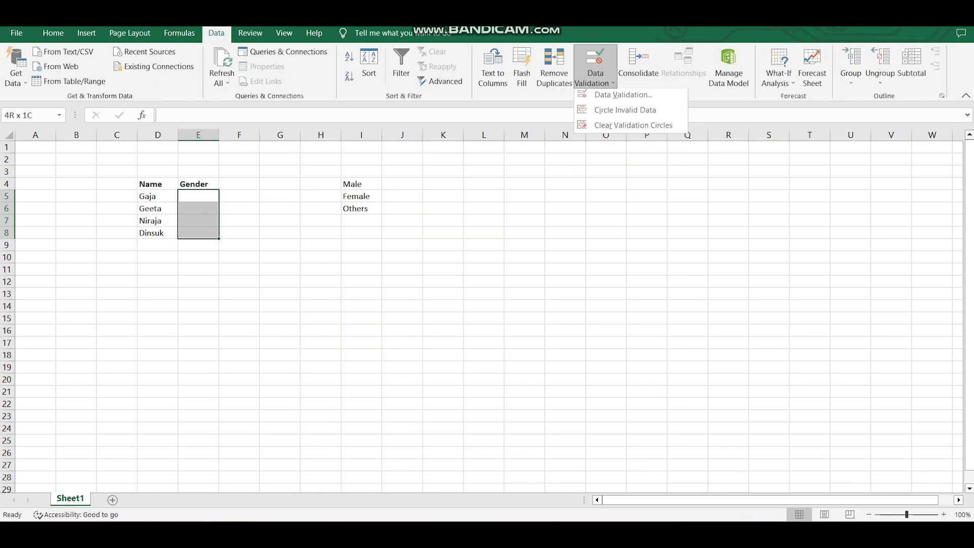
{"action": "left_click", "coordinate": [627, 96]}
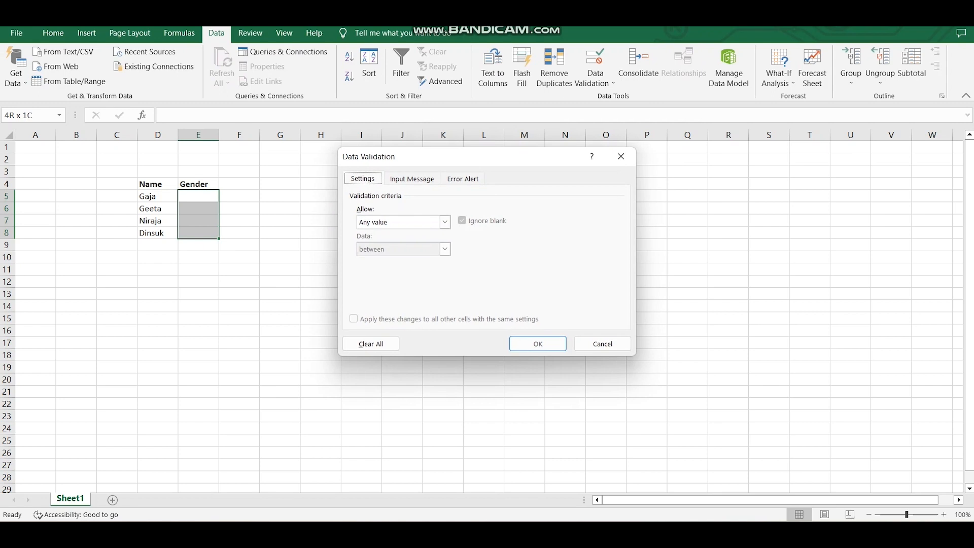
{"action": "key", "text": "alt+Down"}
{"action": "key", "text": "Down"}
{"action": "key", "text": "Down"}
{"action": "key", "text": "Down"}
{"action": "key", "text": "Return"}
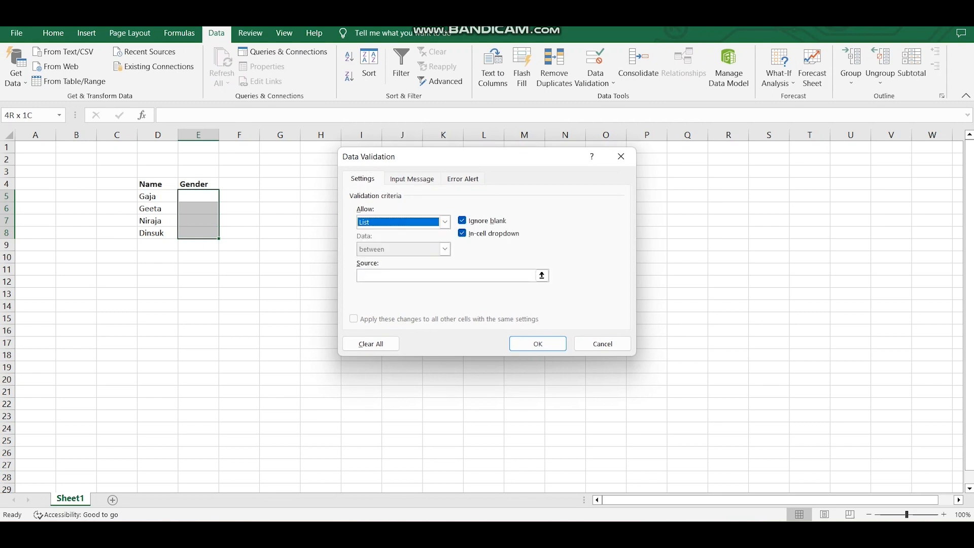
Set the validation list source to the Male, Female, Others cells =$I$4:$I$6.
{"action": "left_click", "coordinate": [542, 276]}
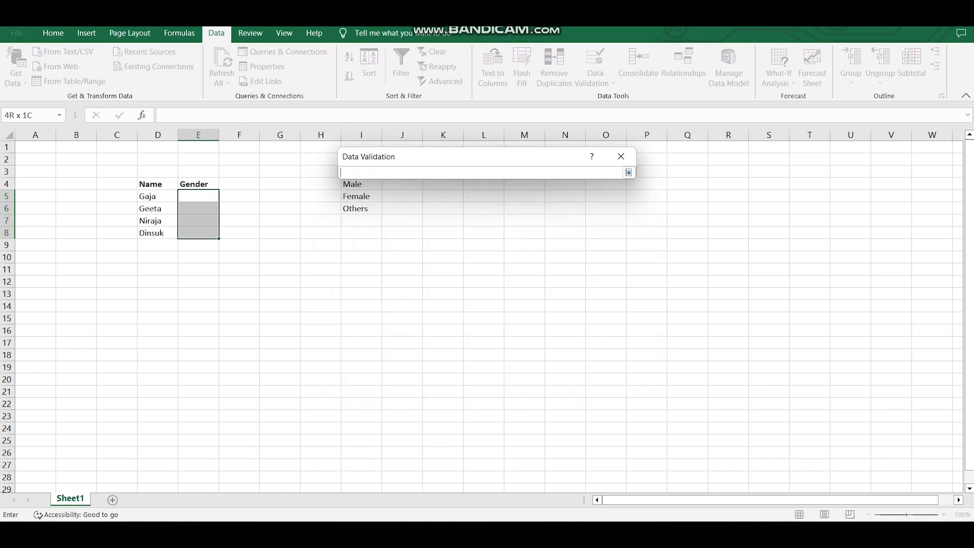
{"action": "left_click_drag", "start_coordinate": [198, 196], "coordinate": [198, 233]}
{"action": "left_click", "coordinate": [361, 183]}
{"action": "left_click_drag", "start_coordinate": [361, 184], "coordinate": [362, 208]}
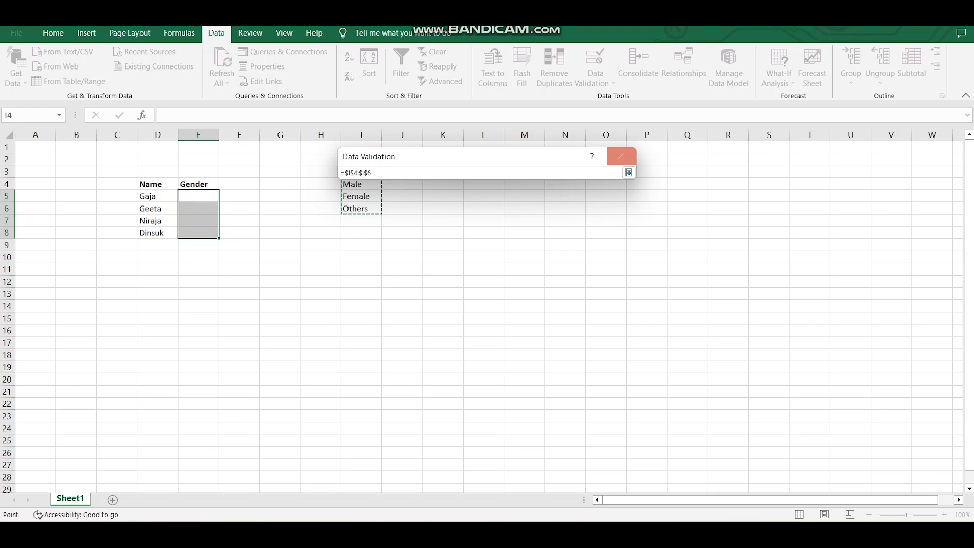
{"action": "left_click", "coordinate": [629, 172]}
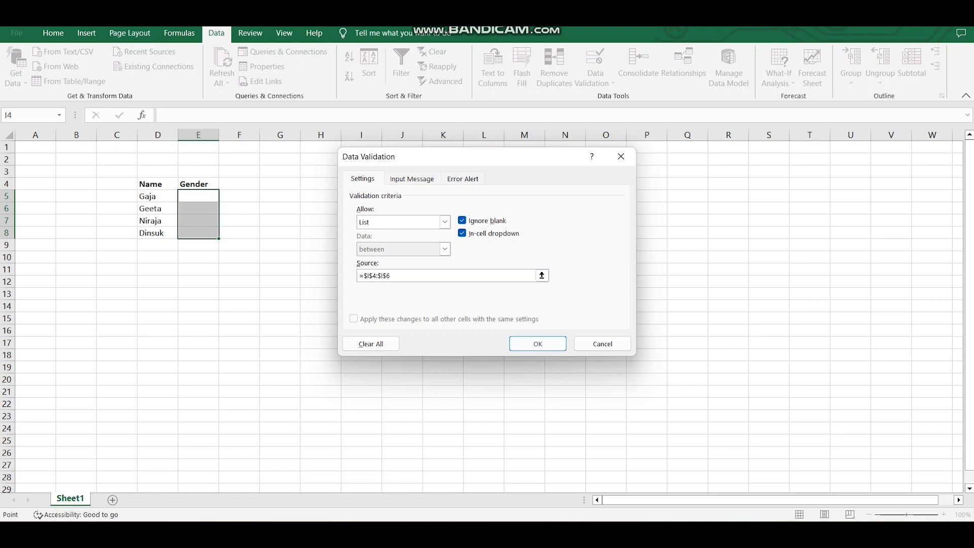
Enter Data Validation as the input message title.
{"action": "key", "text": "ctrl+Tab"}
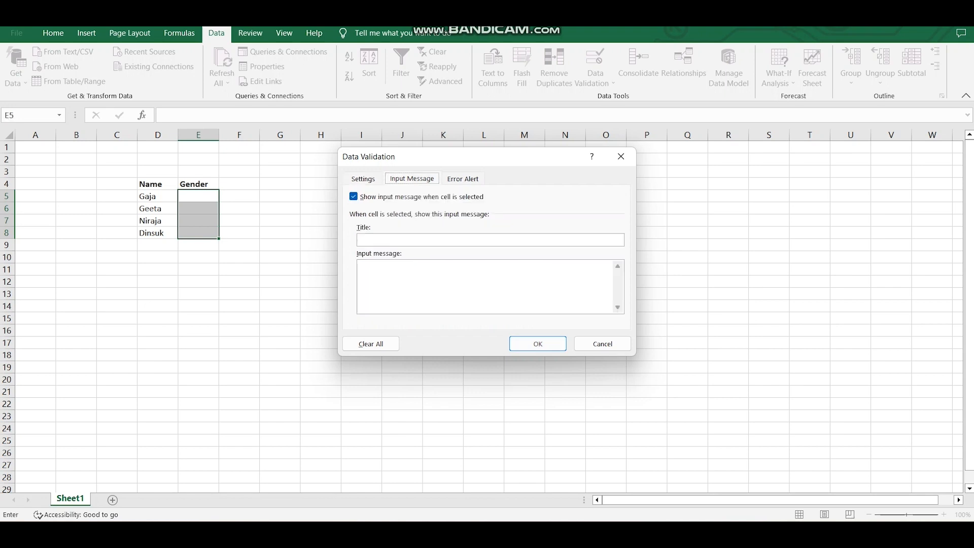
{"action": "type", "text": "Data Validation"}
Set the error alert style to Warning with title Data Validation and message Wrong Data, then apply the validation.
{"action": "key", "text": "ctrl+Tab"}
{"action": "left_click", "coordinate": [465, 240]}
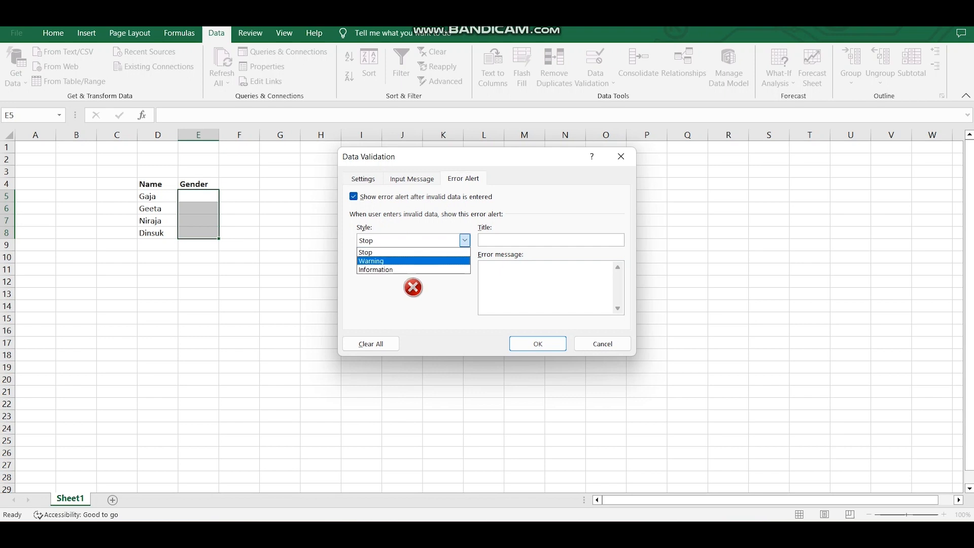
{"action": "key", "text": "Return"}
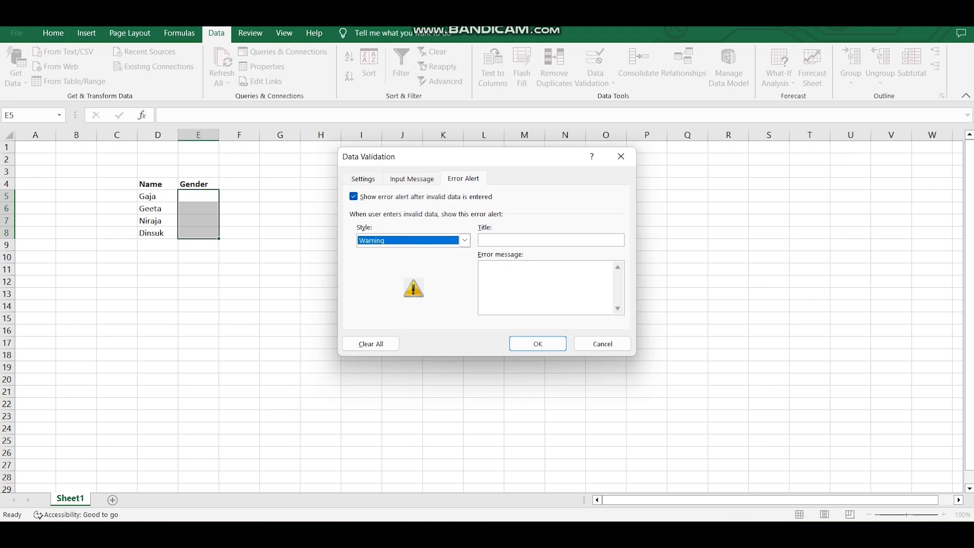
{"action": "key", "text": "Tab"}
{"action": "type", "text": "Da"}
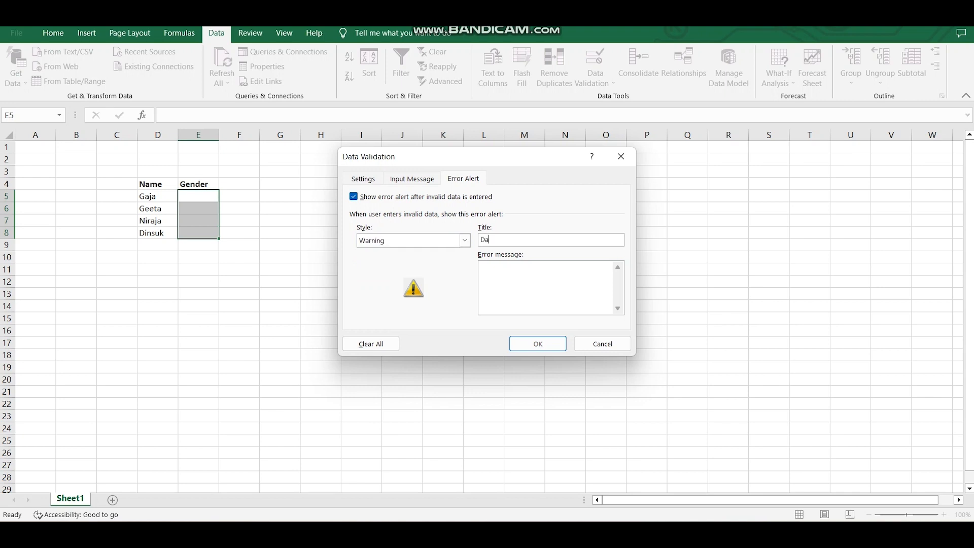
{"action": "type", "text": "ta Validation"}
{"action": "left_click", "coordinate": [487, 267]}
{"action": "type", "text": "Wrong Data"}
{"action": "left_click", "coordinate": [537, 344]}
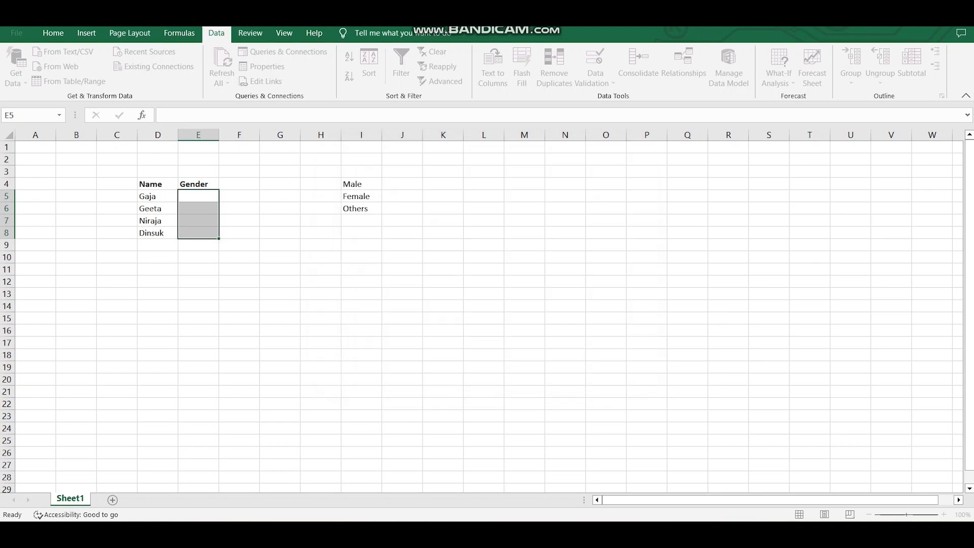
Test E5's validation by opening its list and entering gg, then rejecting the warning.
{"action": "left_click", "coordinate": [198, 196]}
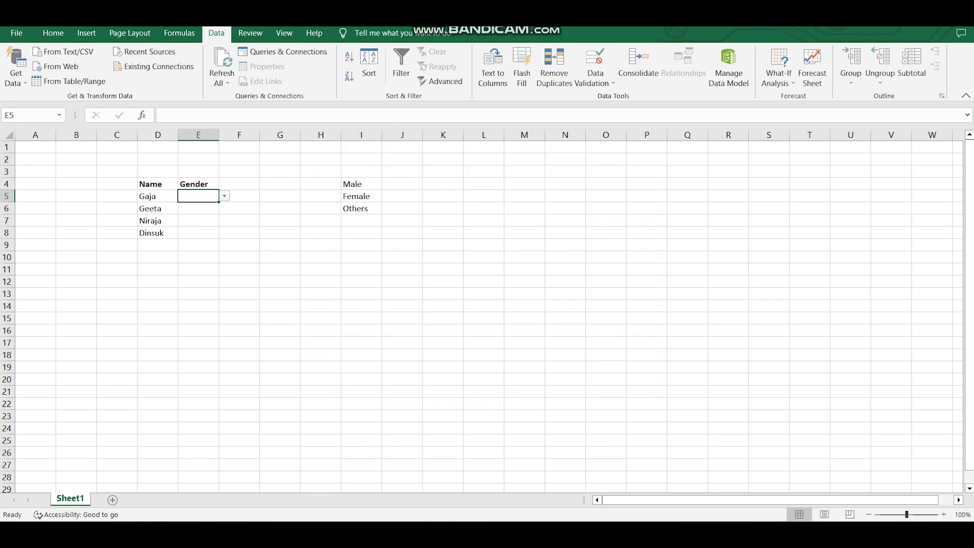
{"action": "key", "text": "alt+Down"}
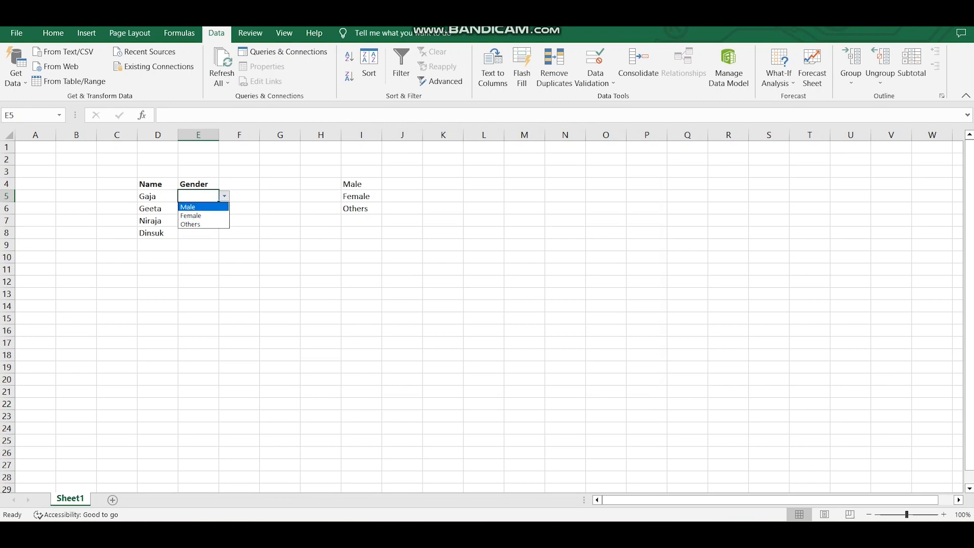
{"action": "key", "text": "Escape"}
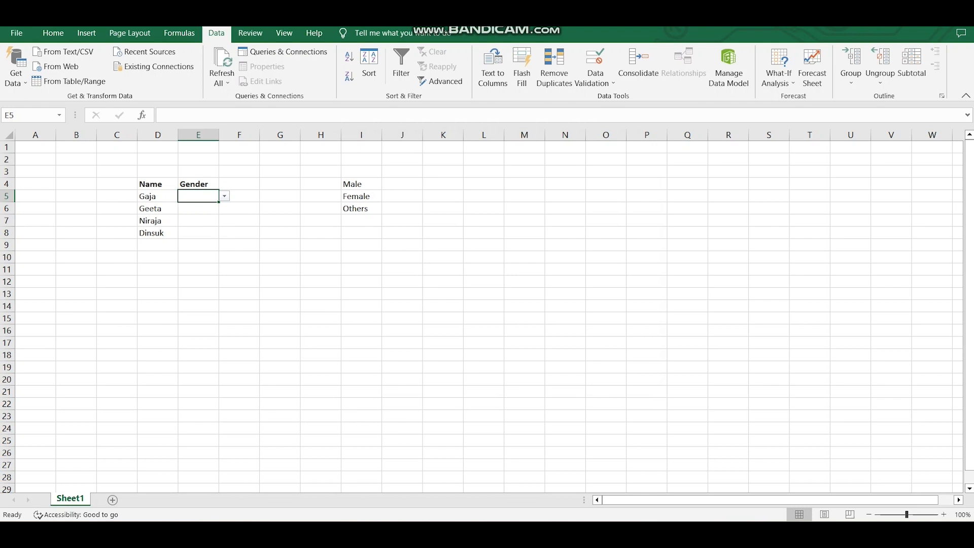
{"action": "type", "text": "gg"}
{"action": "key", "text": "Return"}
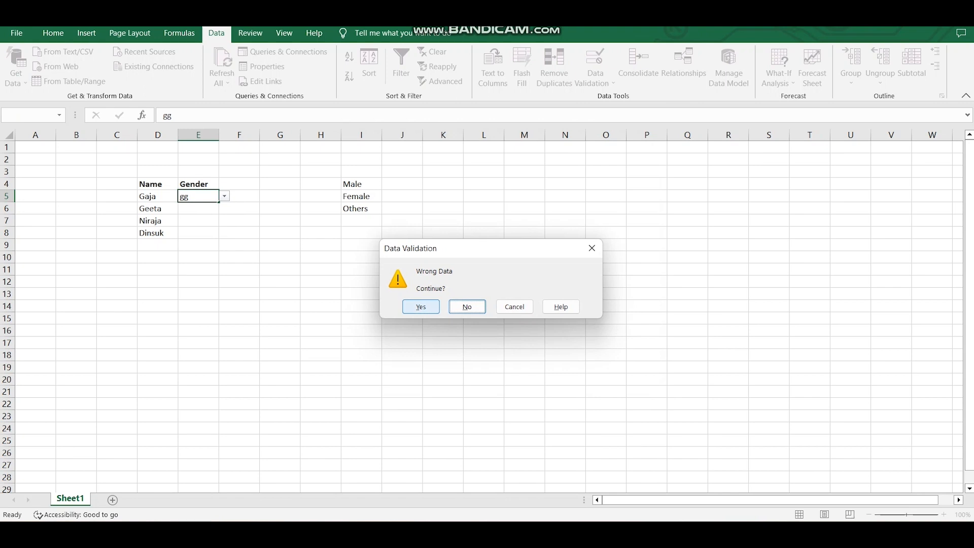
{"action": "key", "text": "Return"}
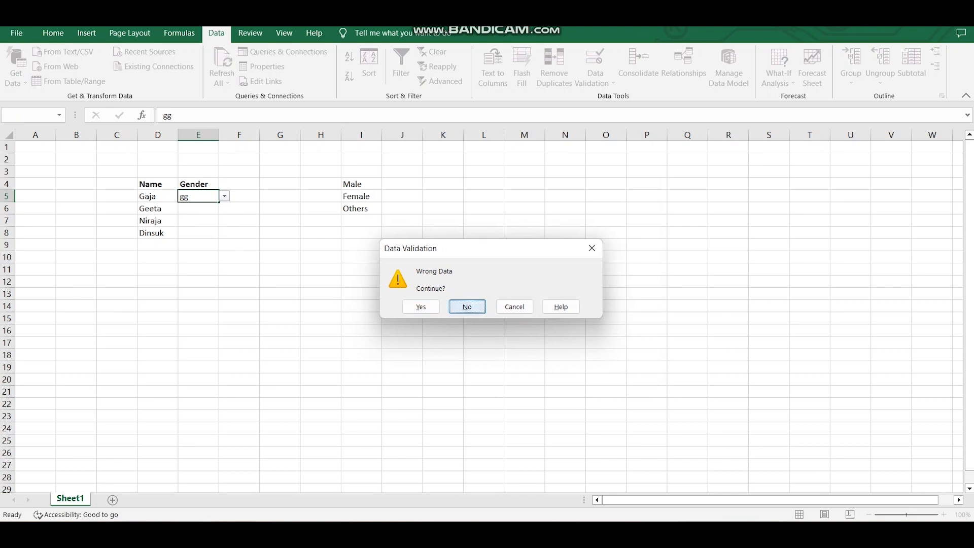
{"action": "key", "text": "Return"}
{"action": "key", "text": "Escape"}
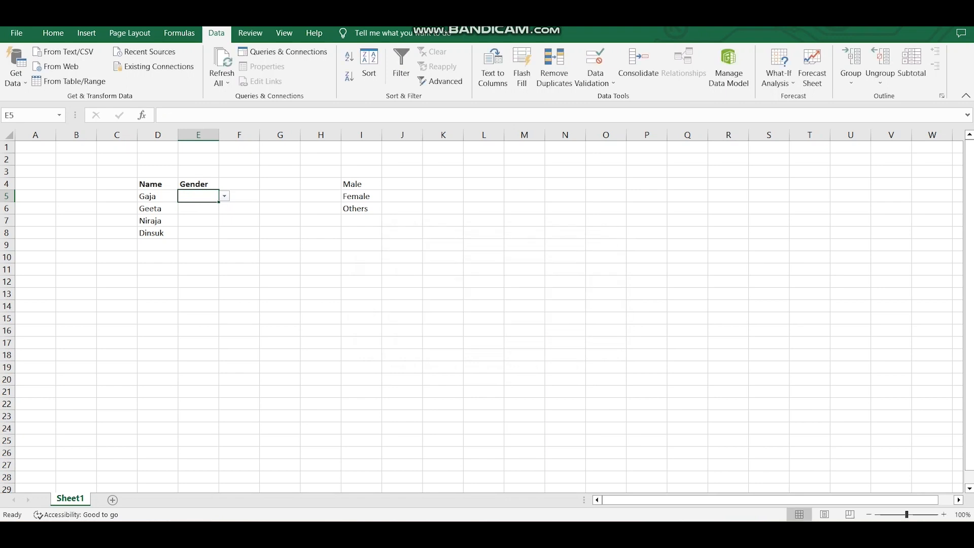
Pick Male from the dropdown list in E5 for Gaja.
{"action": "key", "text": "alt+Down"}
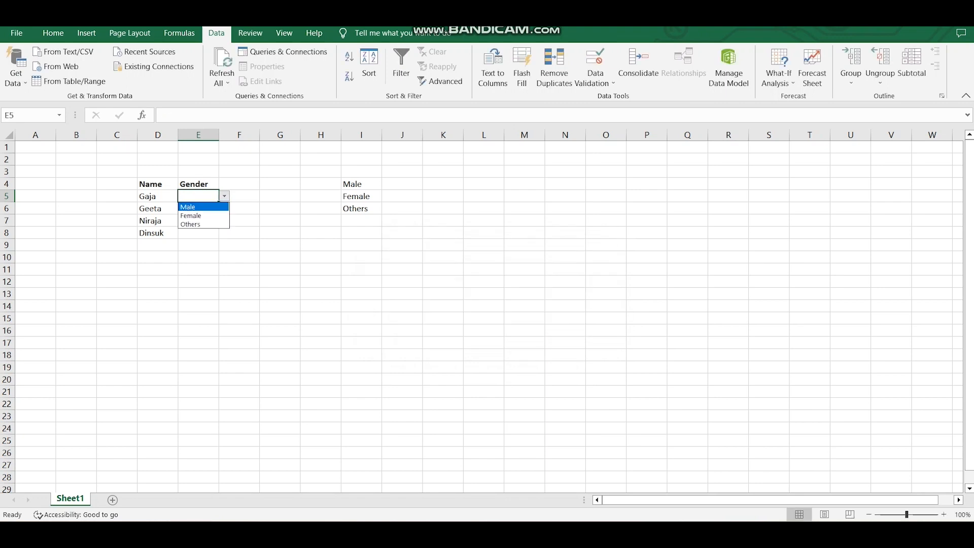
{"action": "key", "text": "Return"}
{"action": "right_click", "coordinate": [210, 209]}
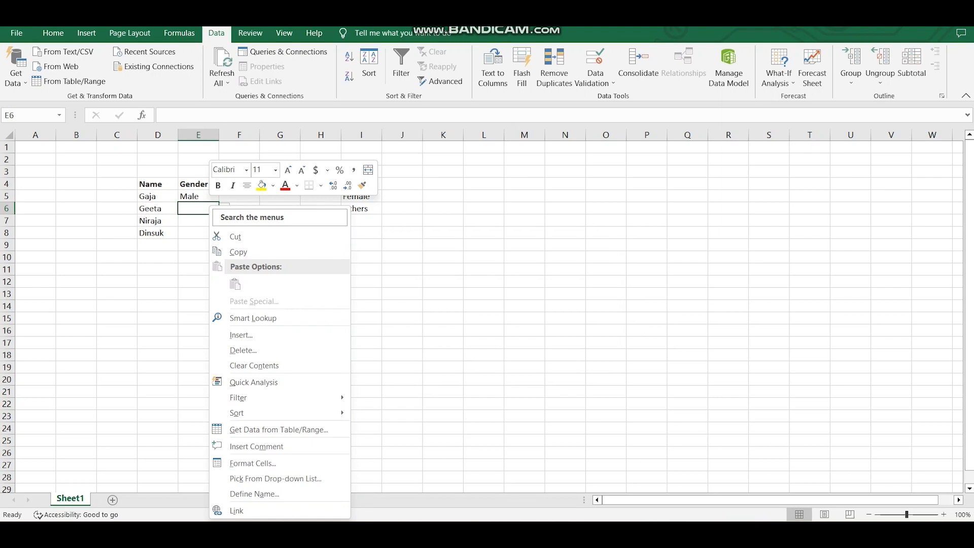